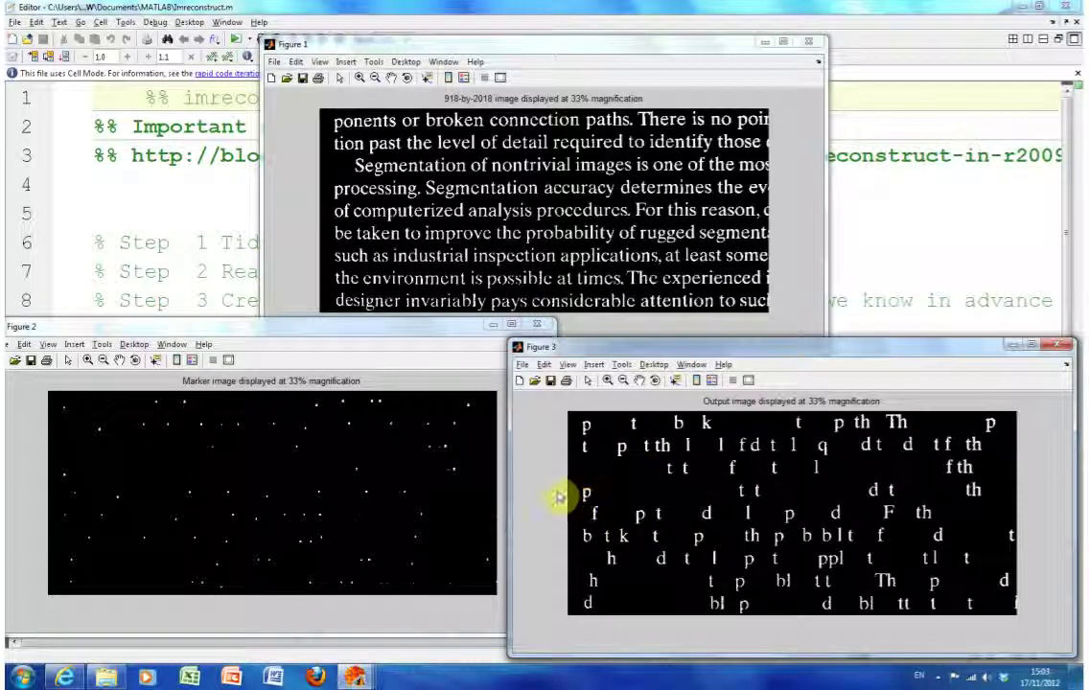
Close Figure 3, the reconstructed output image window
key("alt+F4")
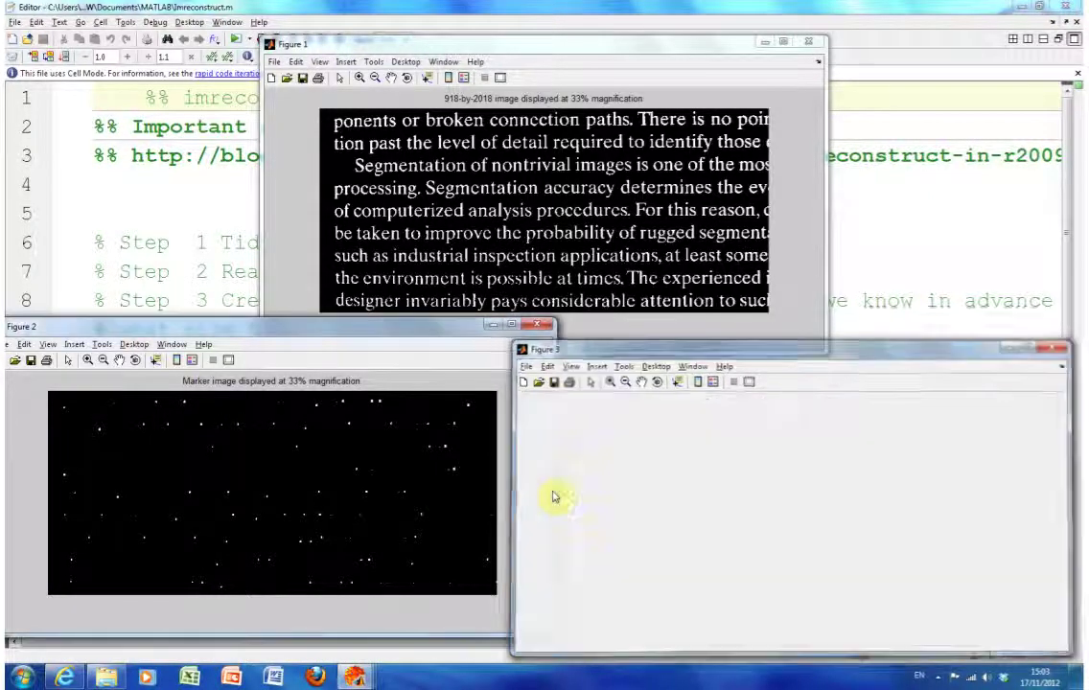
Close the marker and original-text figures and return to the script's step comments
key("alt+F4")
key("alt+F4")
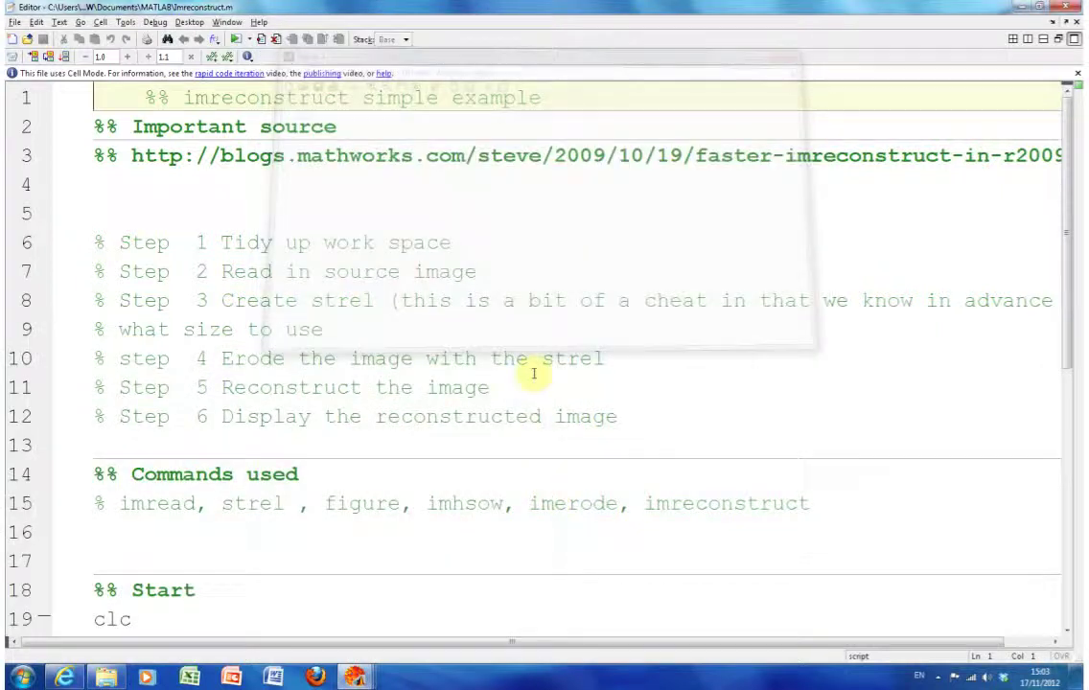
left_click(532, 366)
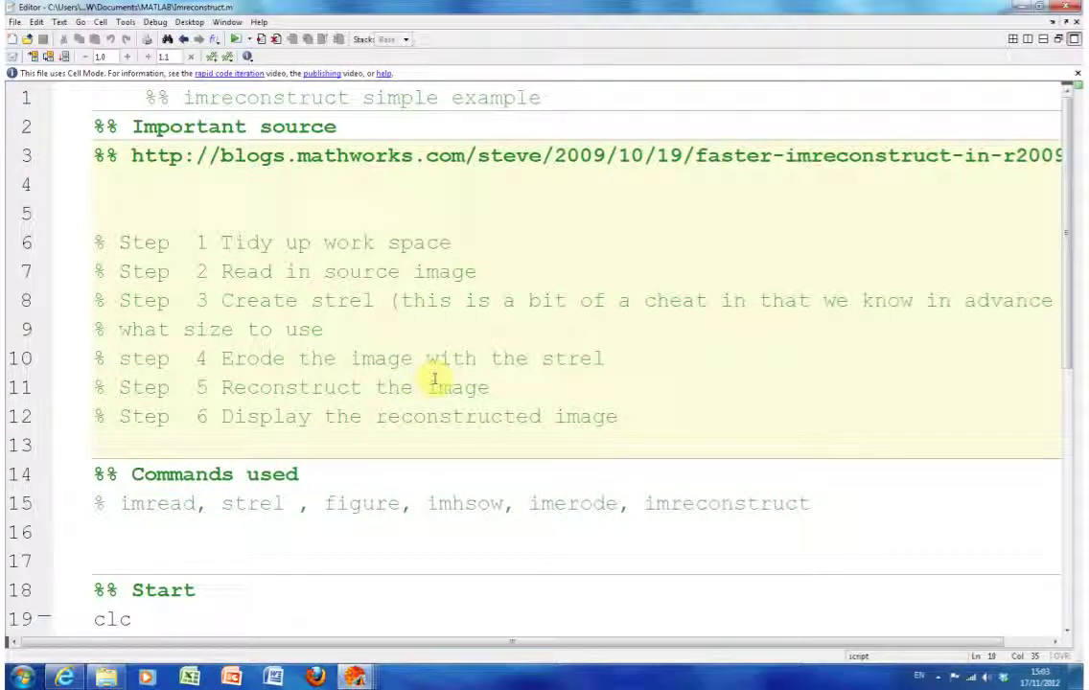
Add code showing the marker at 33% magnification with a title, then compute text2 = imreconstruct(marker, text)
key("Down")
key("Down")
key("Down")
key("Down")
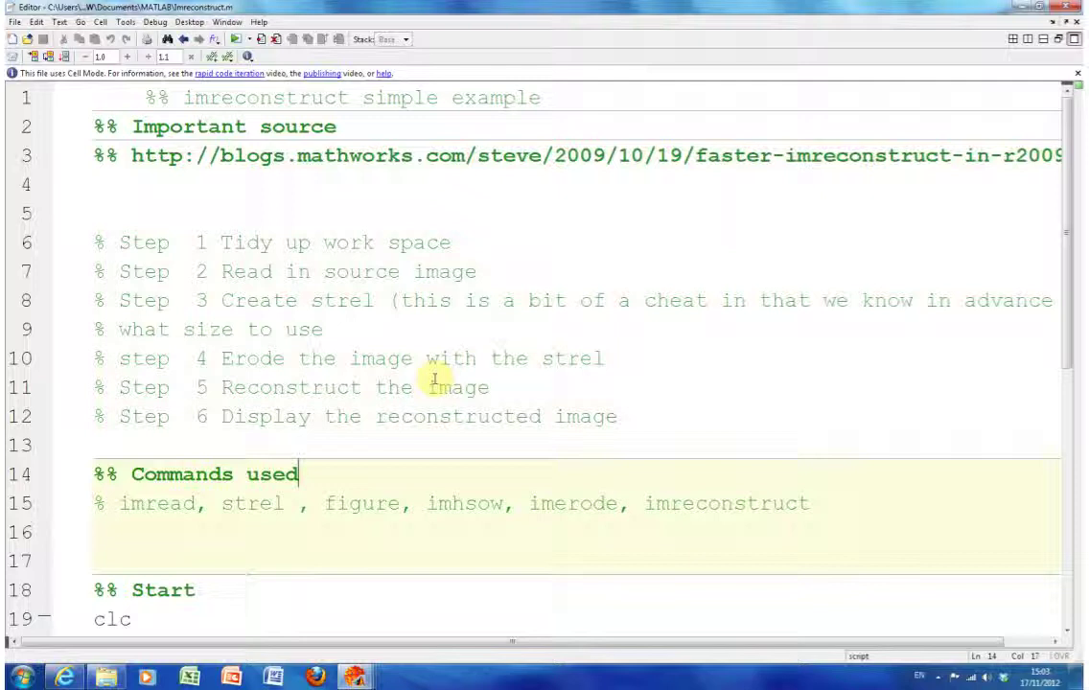
key("Down")
key("Down")
key("Down")
key("Down")
key("Down")
key("Down")
key("Down")
key("Down")
key("Down")
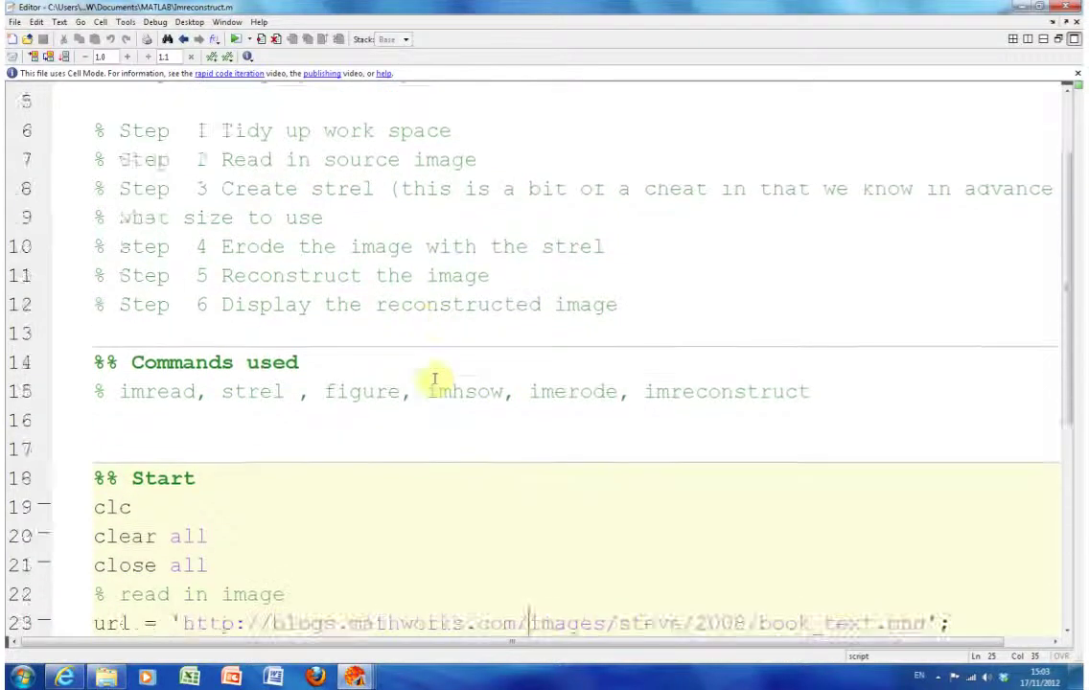
key("Down")
key("Down")
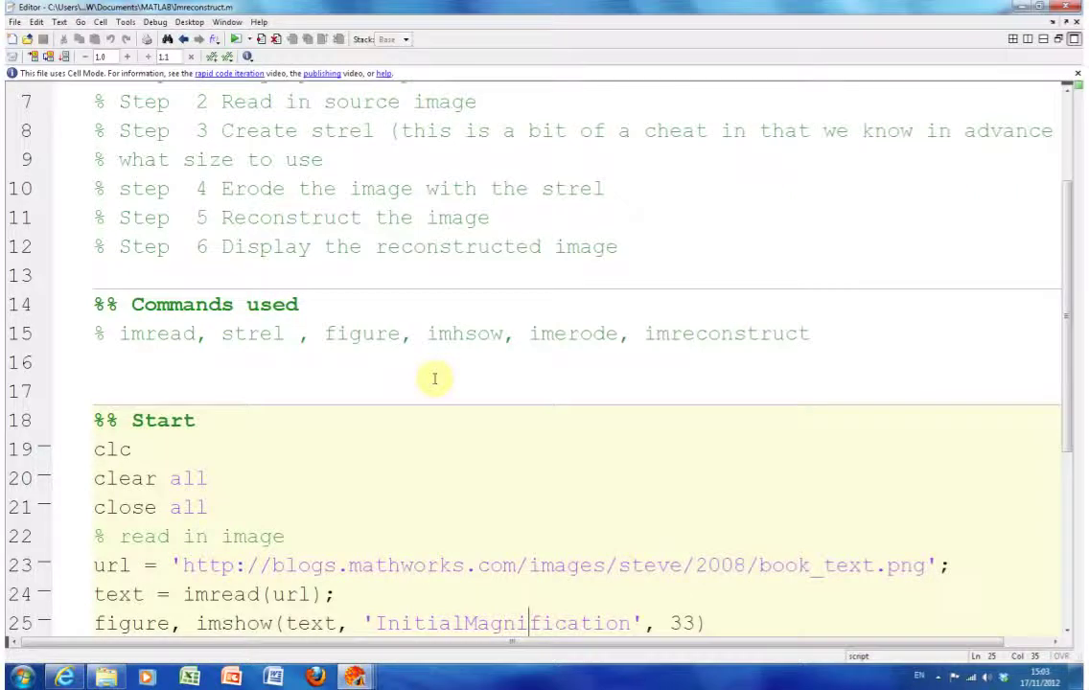
scroll(434, 378, "down", 1)
key("Down")
key("Down")
key("Down")
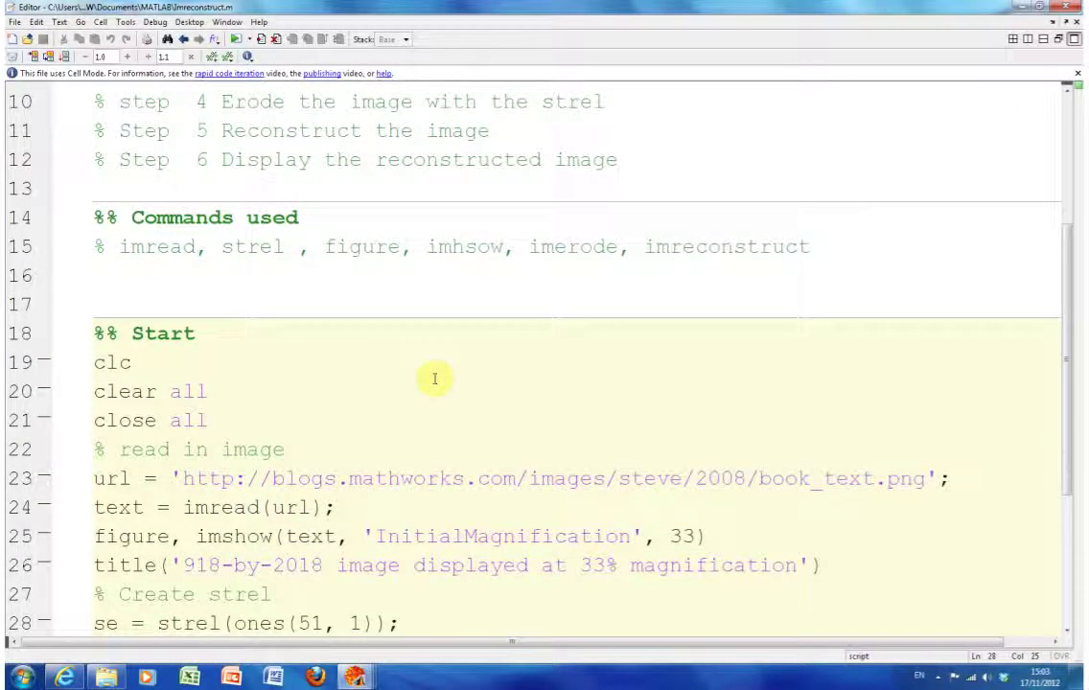
key("Down")
key("Down")
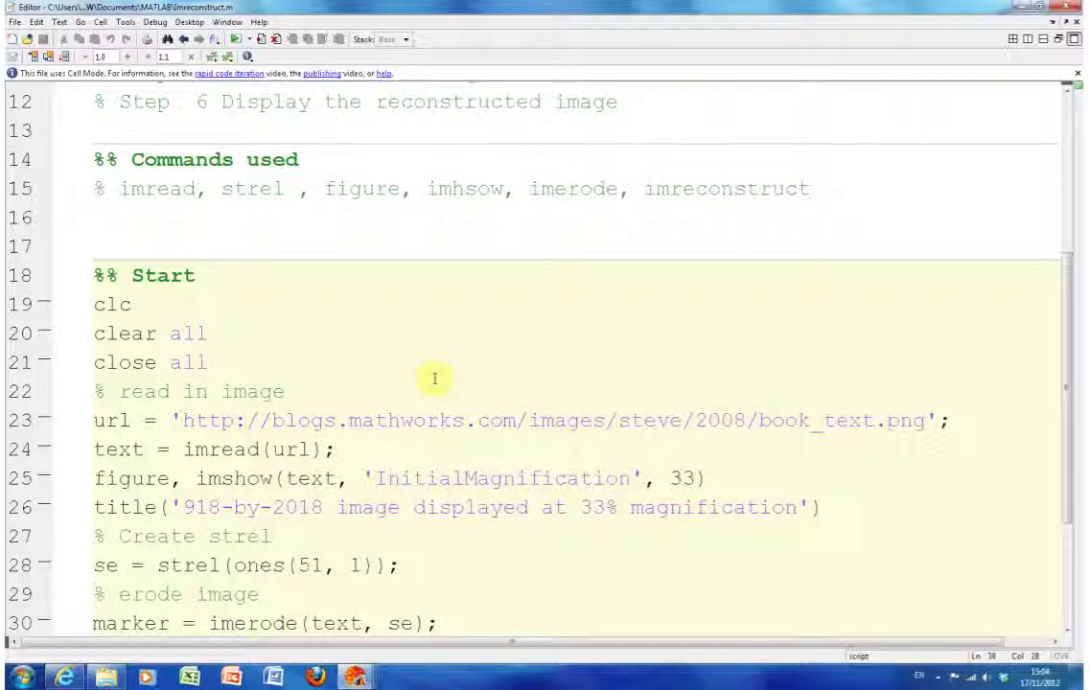
type("figure, imshow(marker, 'InitialMagnification', 33) title('Marker image displayed at 33% magnification') % reconstruct image text2 = imreconstruct(marker, text")
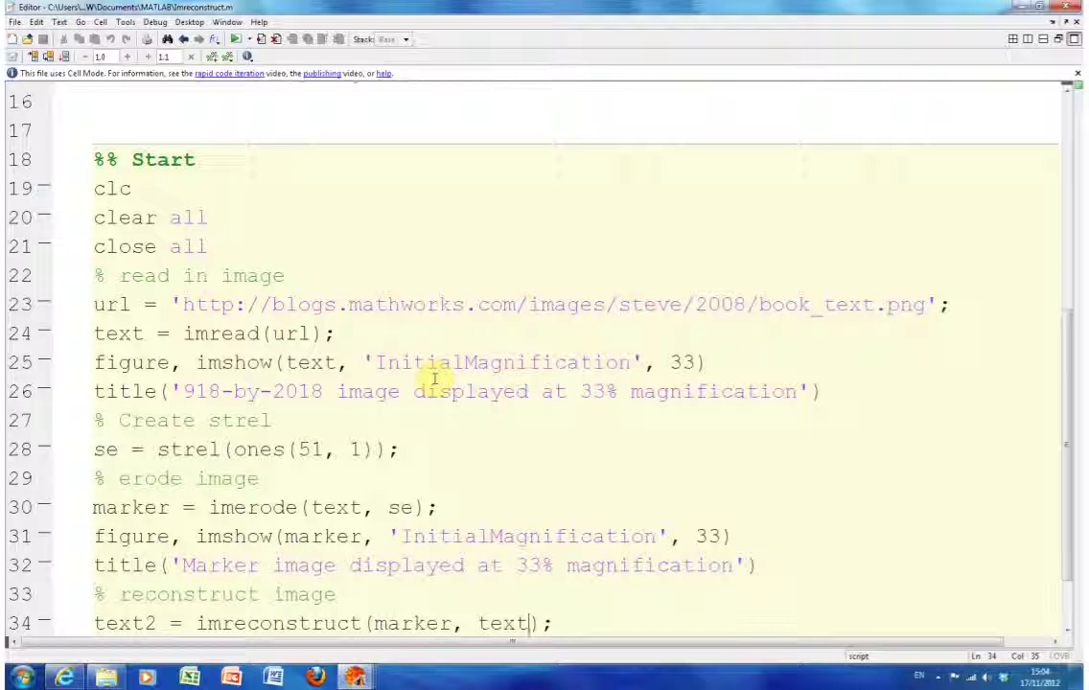
key("Down")
scroll(434, 378, "down", 1)
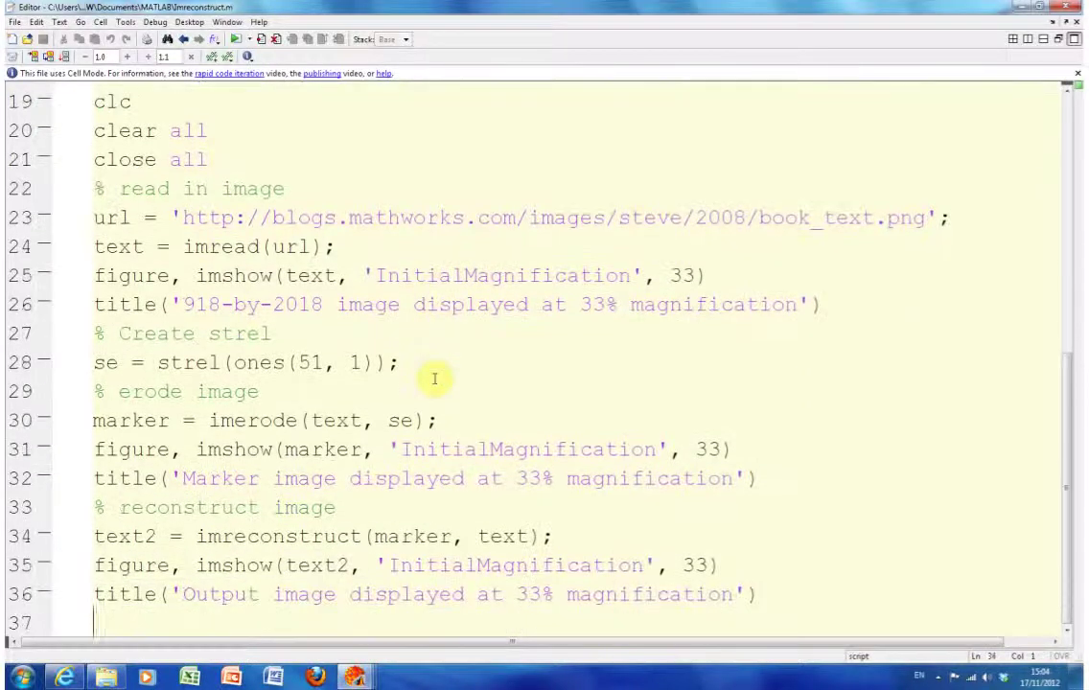